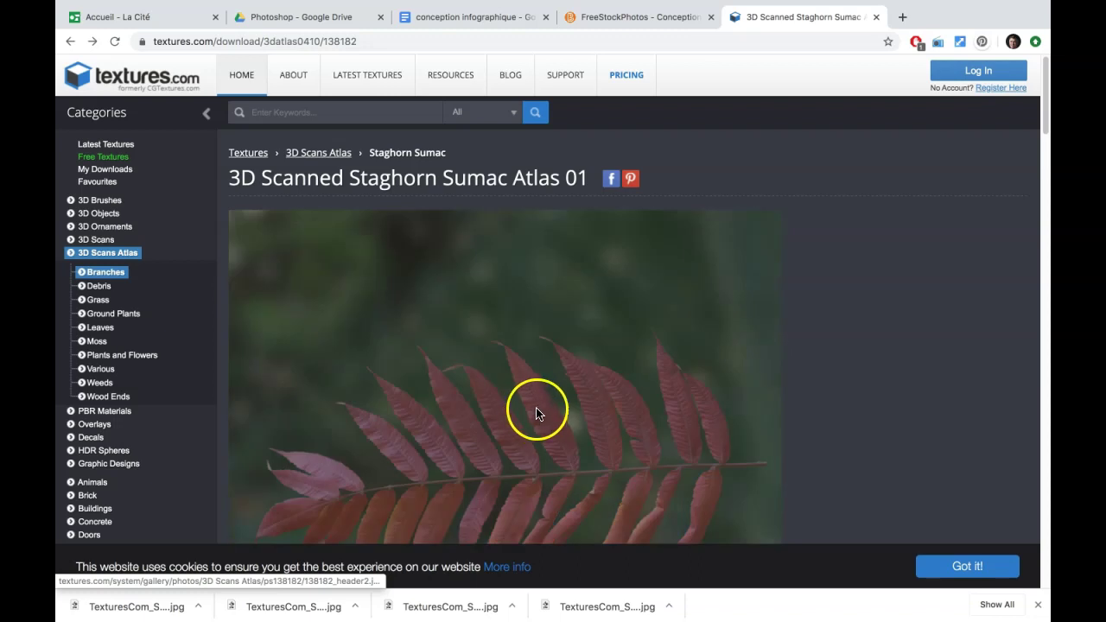
Step: Enlarge the Staghorn Sumac branch image on textures.com and download its 4K render
click(536, 411)
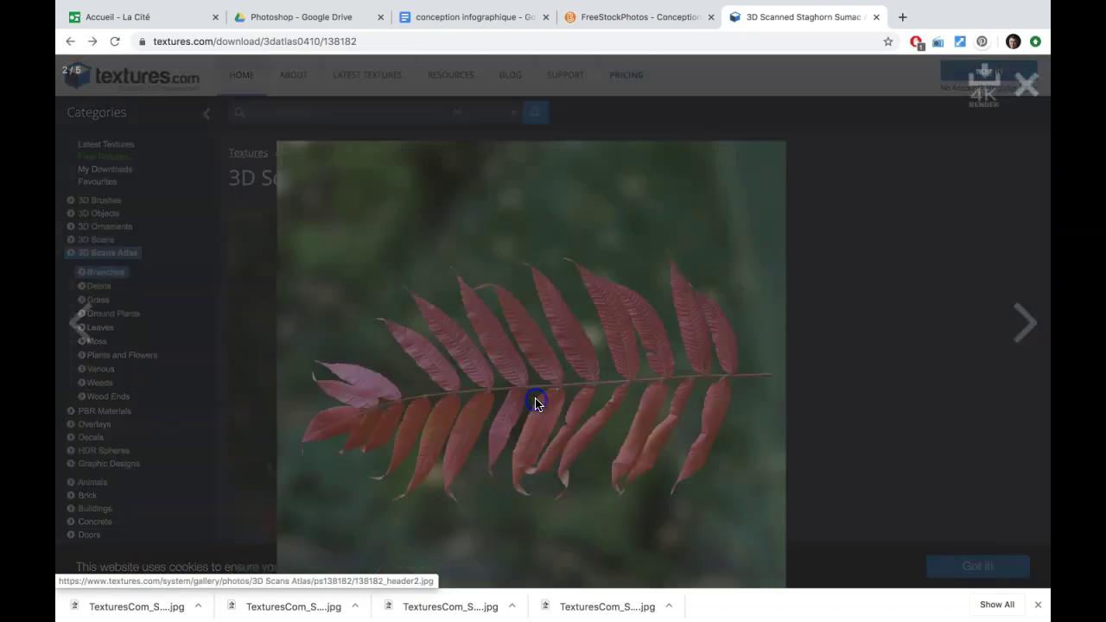
click(990, 90)
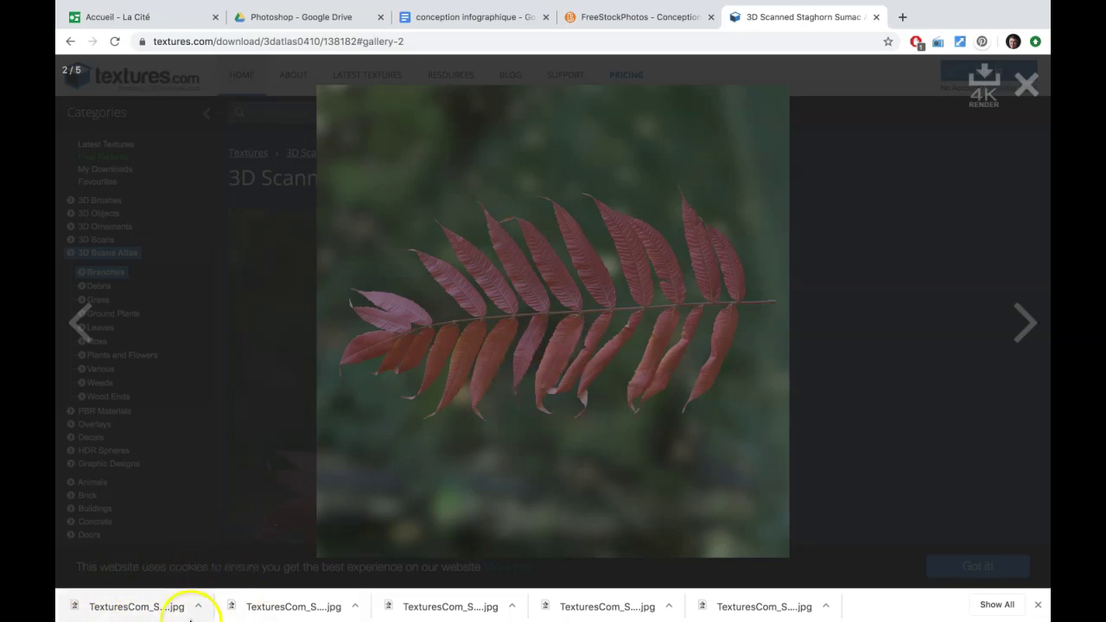
Step: Switch to Photoshop and open TexturesCom_Staghorn_Sumac_header2.jpg from the Downloads folder, with the files sorted by modification date
mouse_move(103, 609)
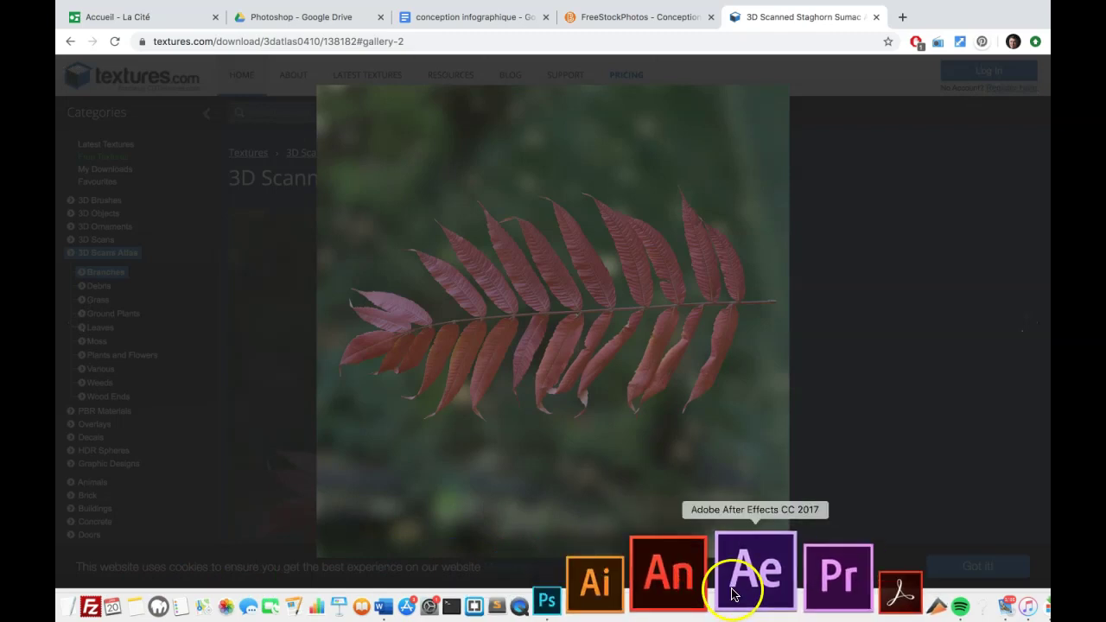
click(672, 584)
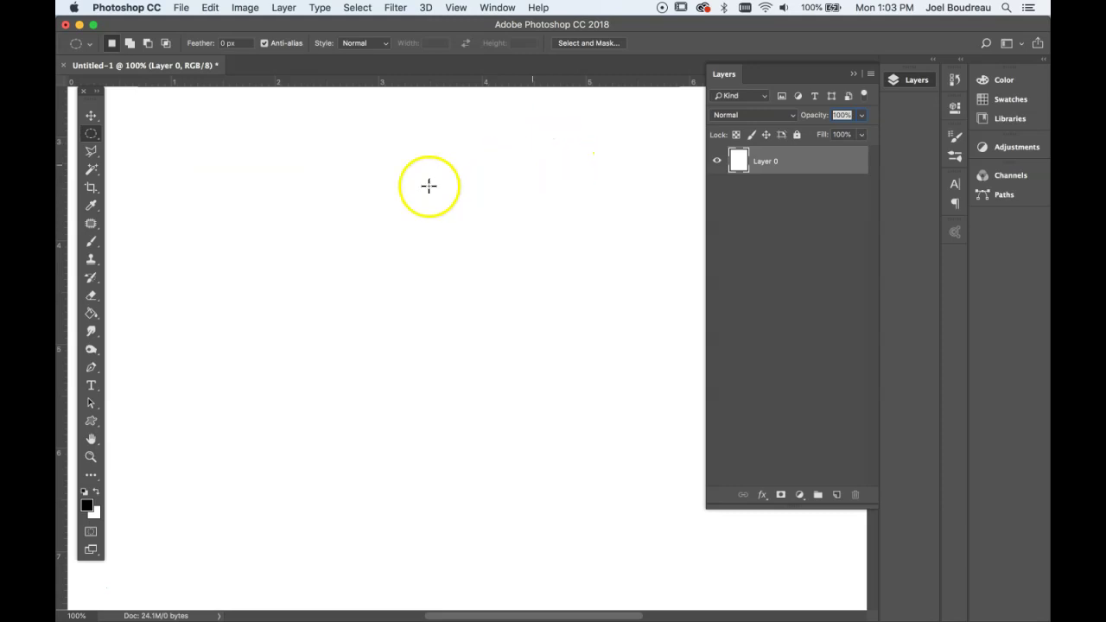
click(181, 8)
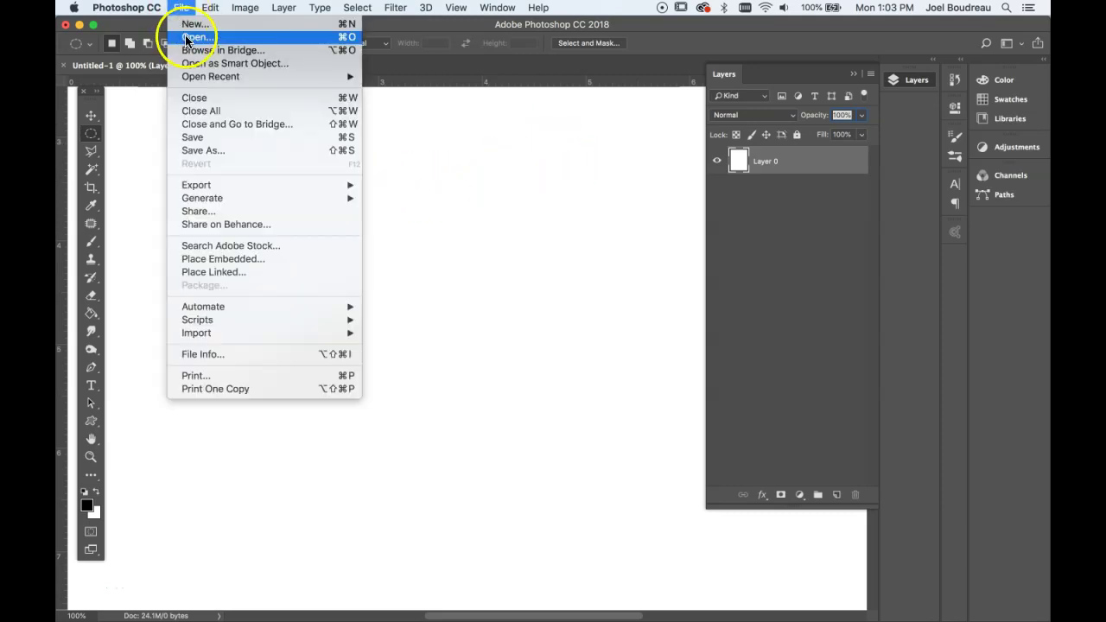
click(186, 39)
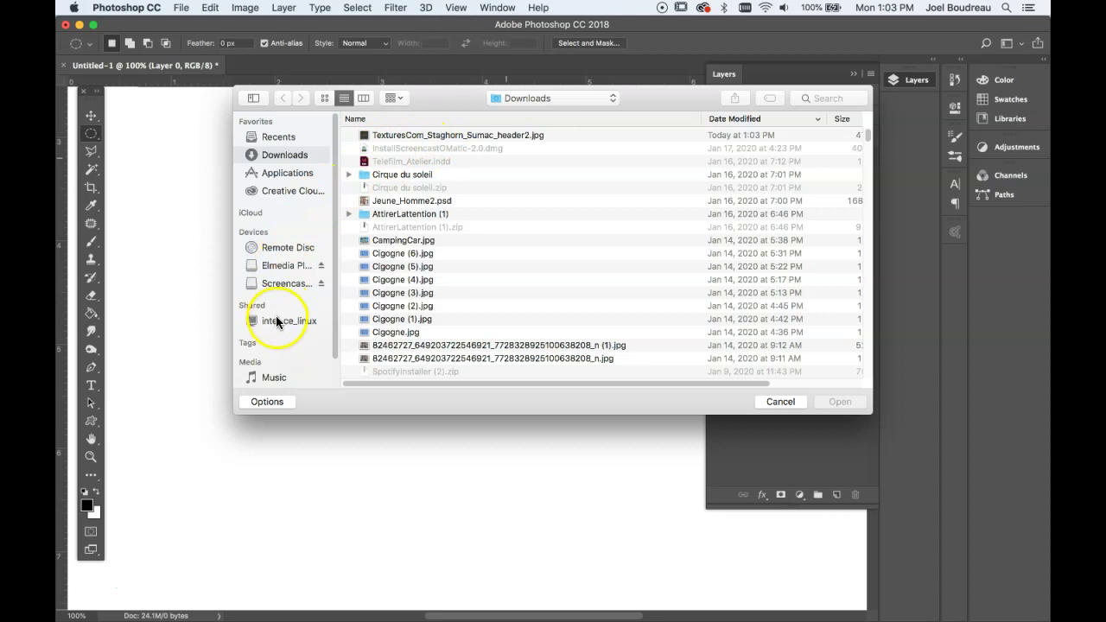
click(285, 154)
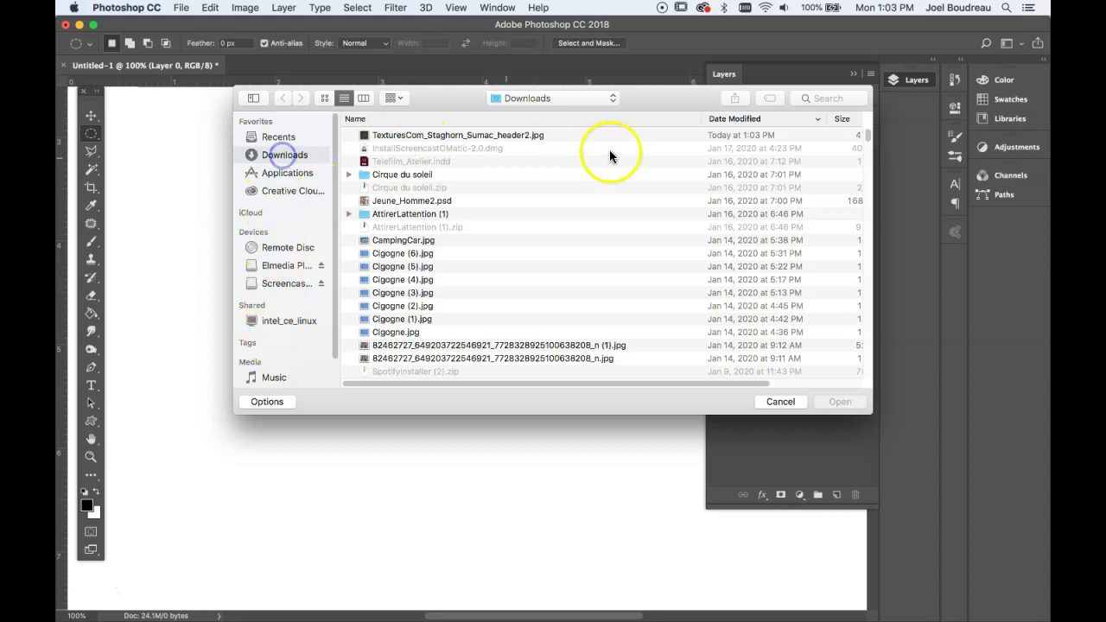
click(720, 119)
click(721, 119)
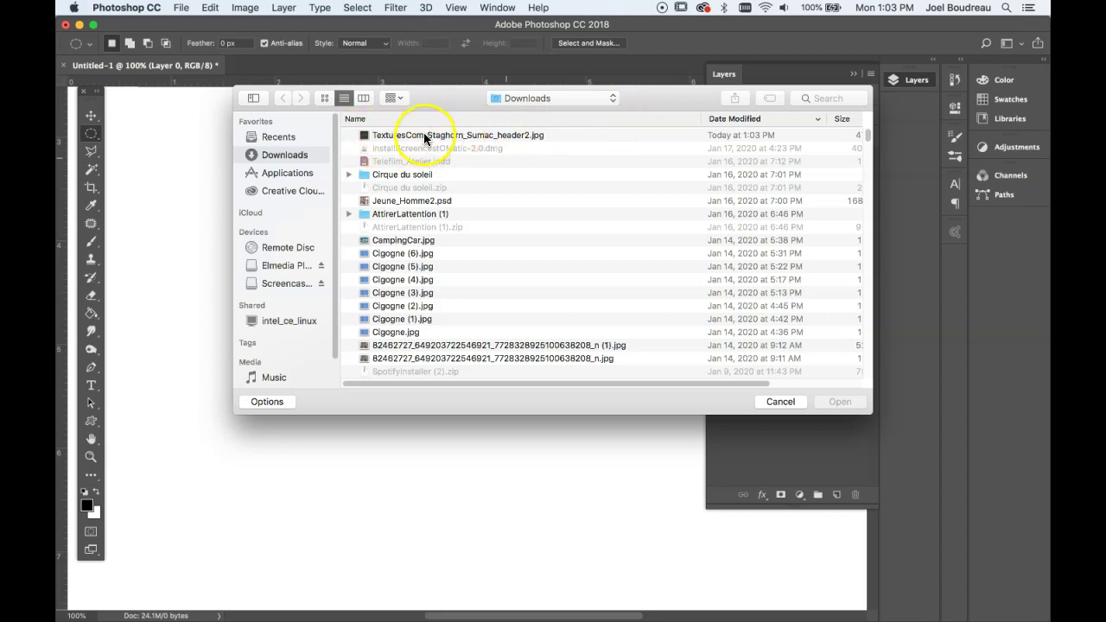
click(423, 137)
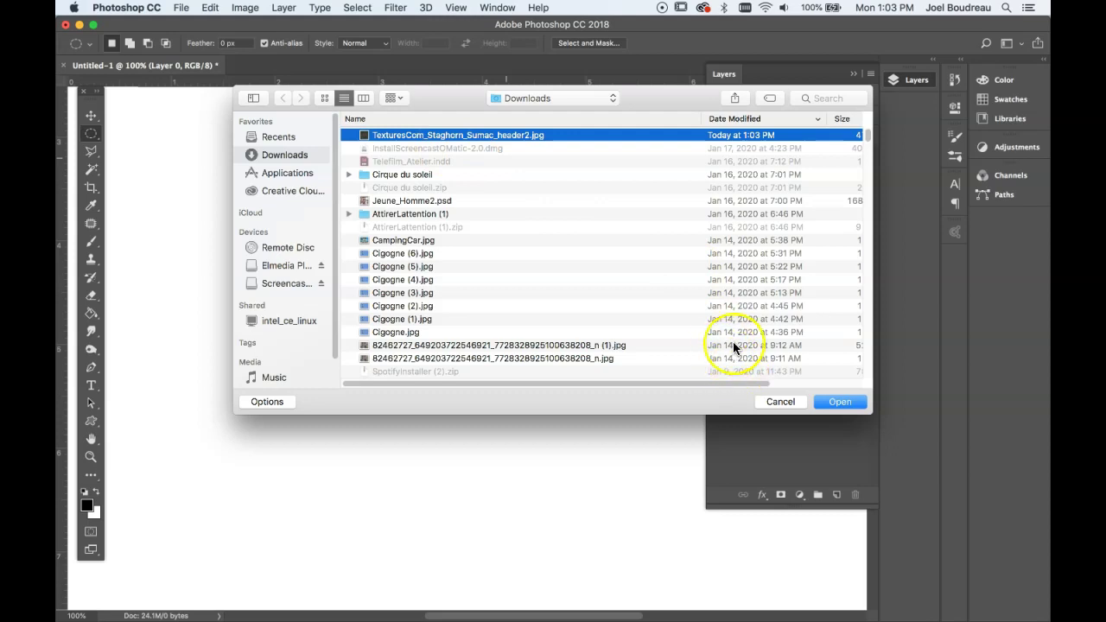
click(838, 403)
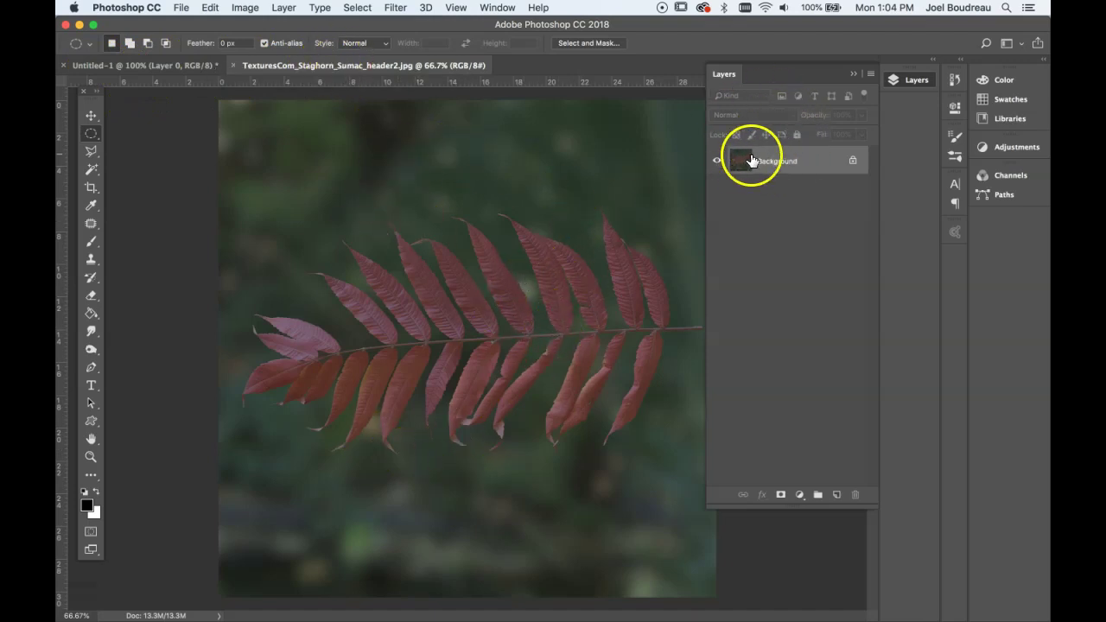
Step: Place TexturesCom_Staghorn_Sumac_header2.jpg from the Finder's Downloads folder into the Untitled-1 document and commit the placement
click(134, 69)
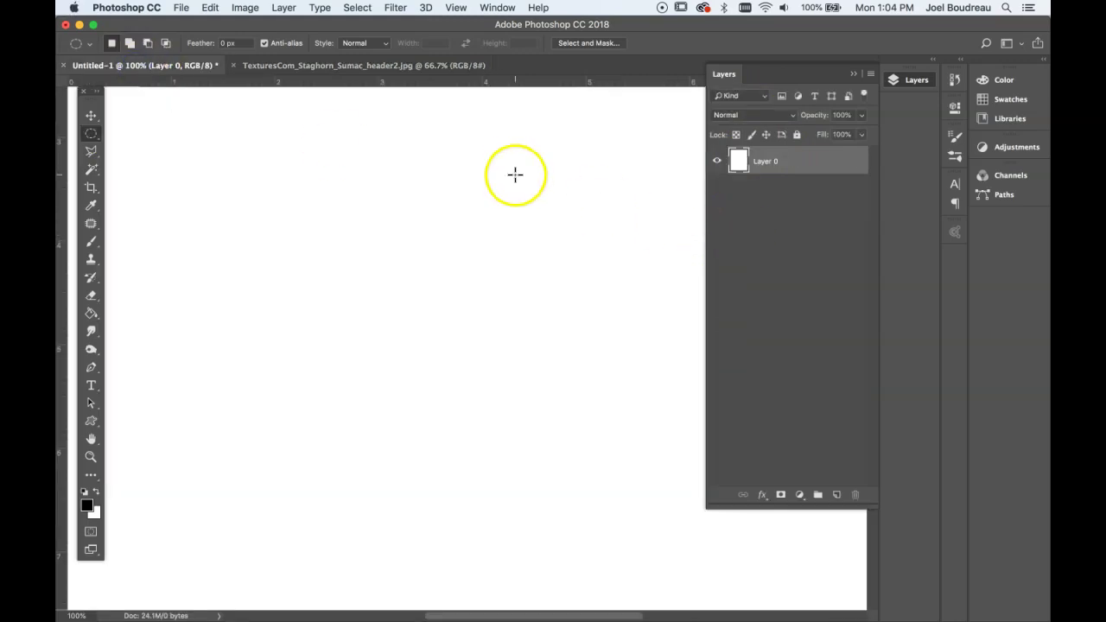
mouse_move(67, 618)
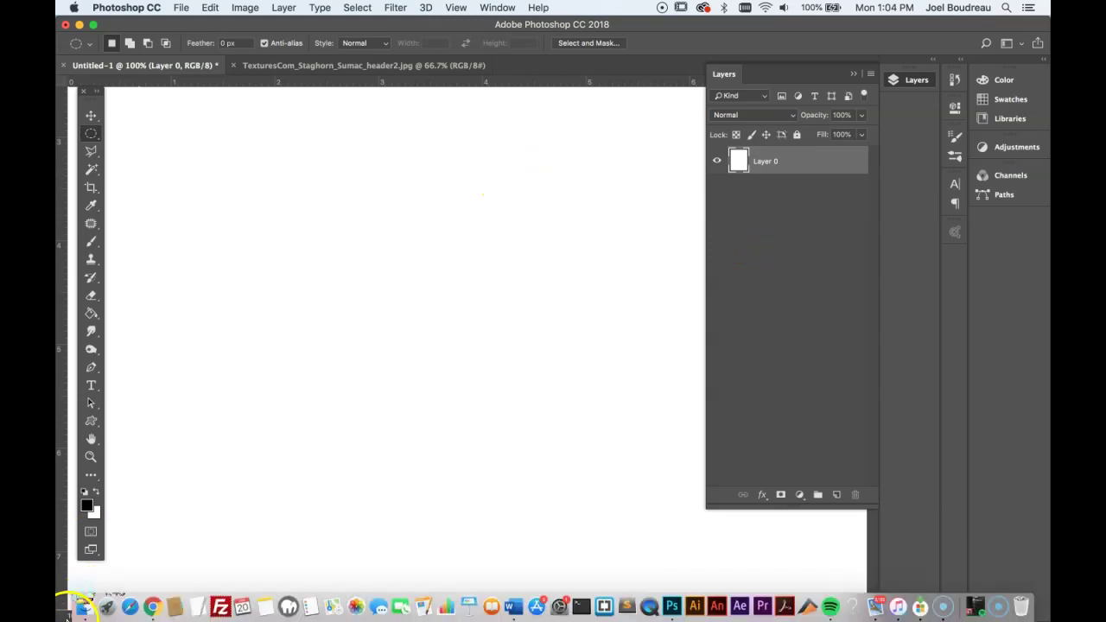
click(85, 594)
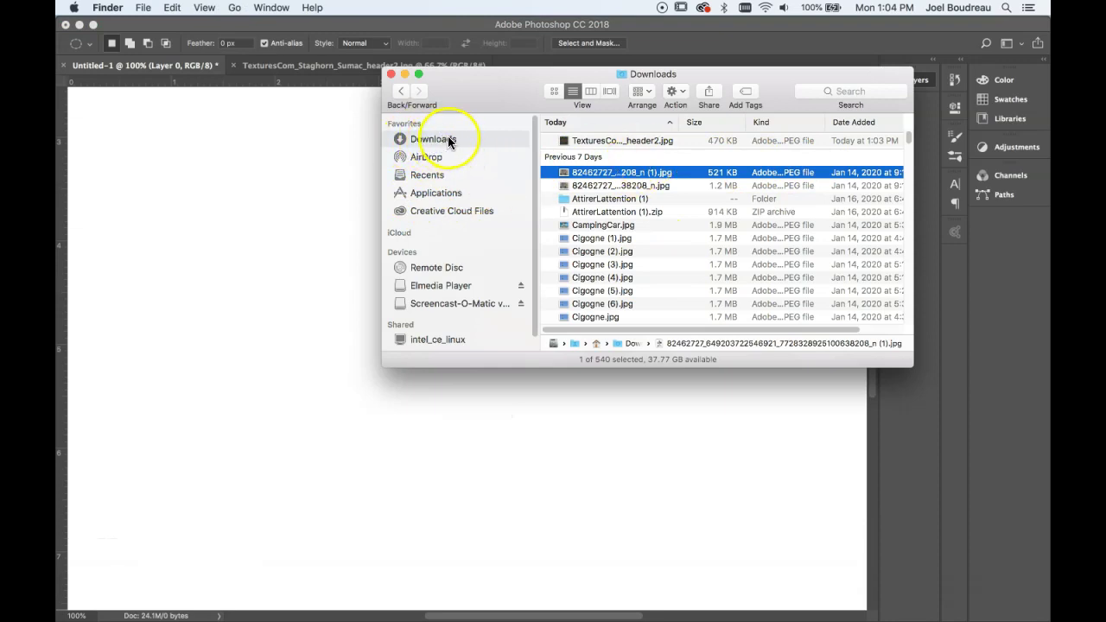
drag(479, 93, 711, 147)
click(787, 194)
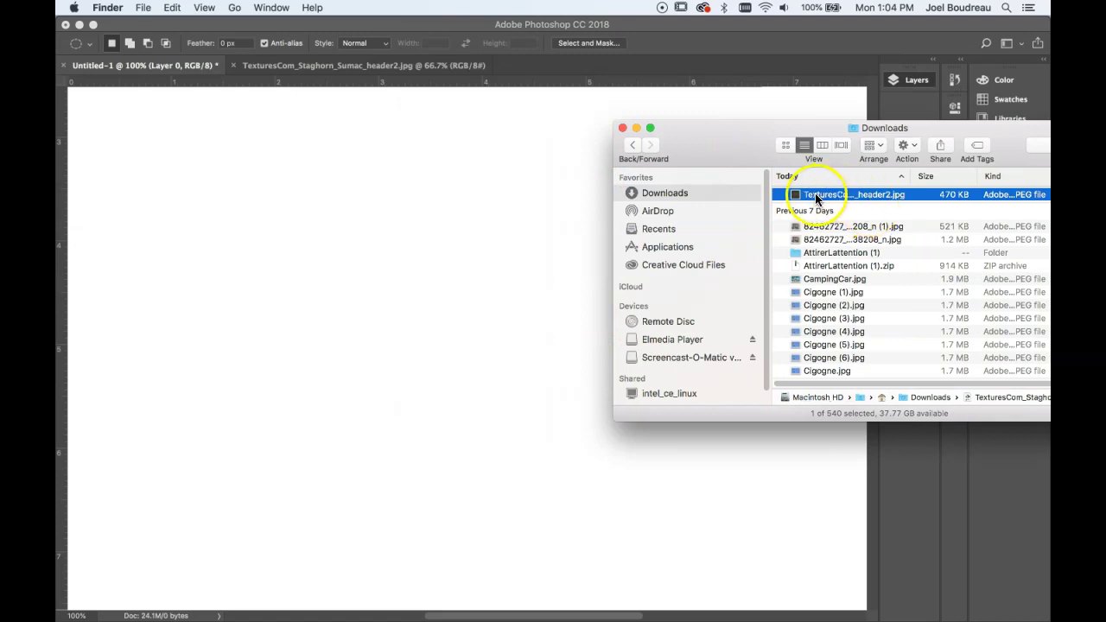
drag(816, 193, 292, 309)
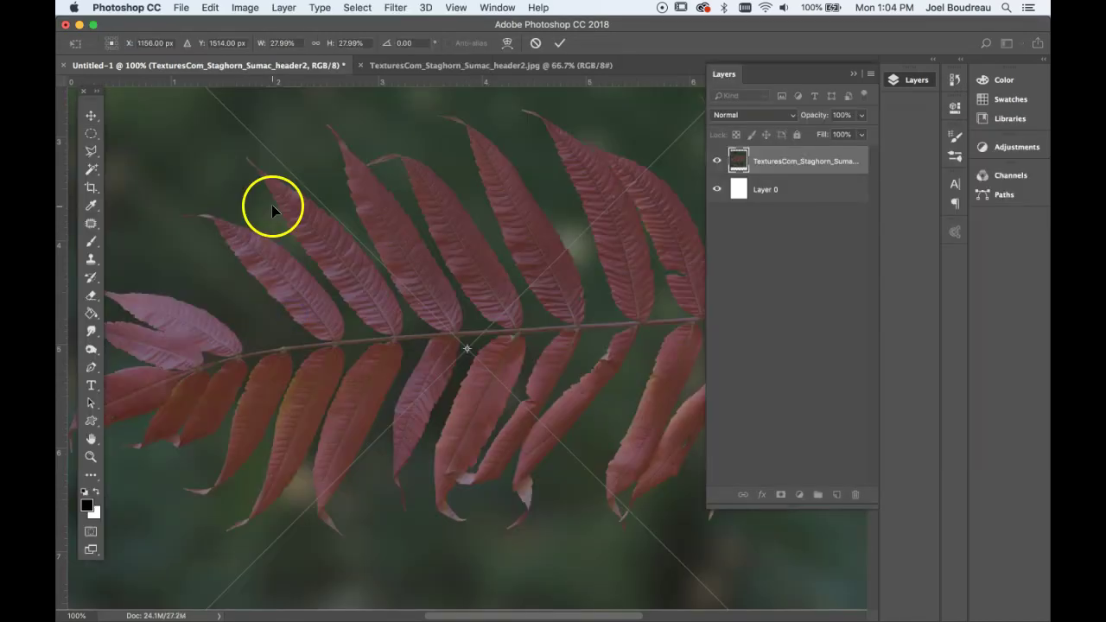
drag(782, 206, 747, 188)
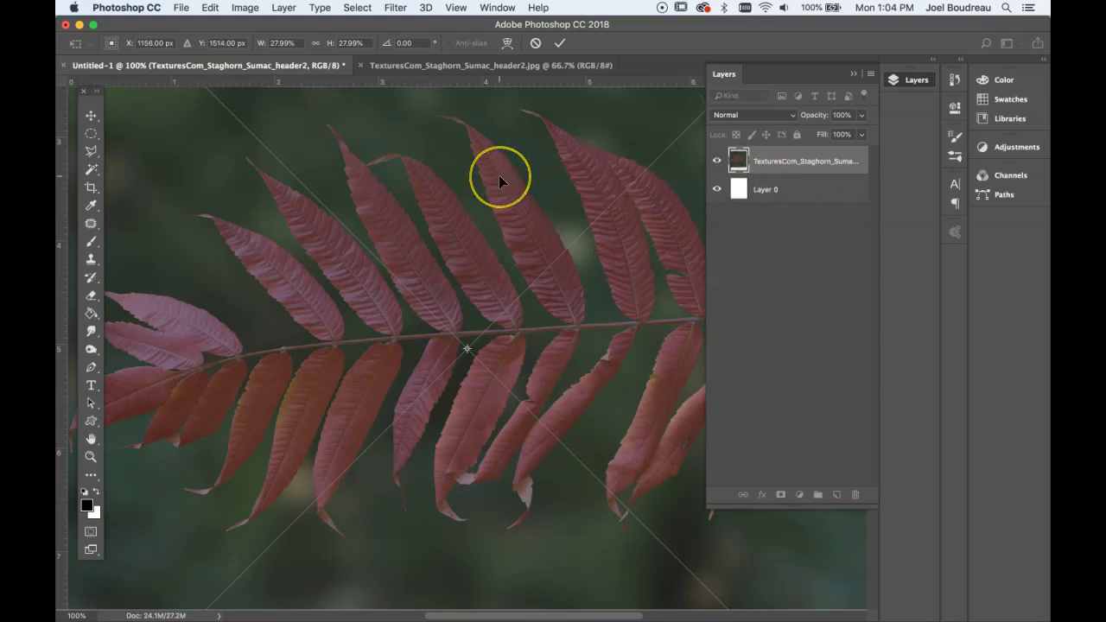
click(452, 261)
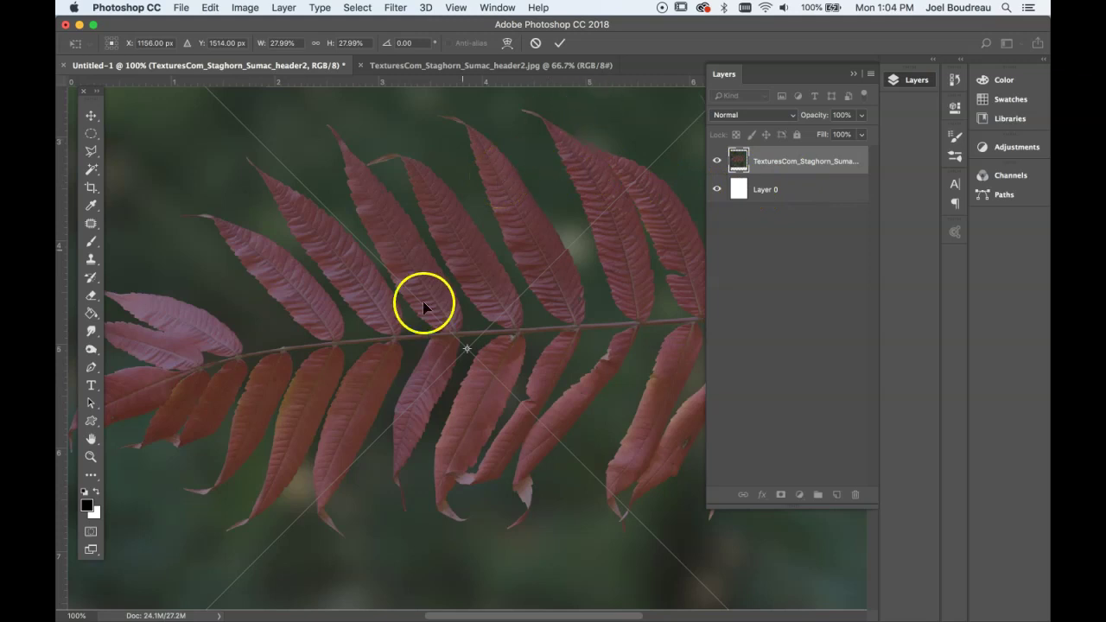
key(Return)
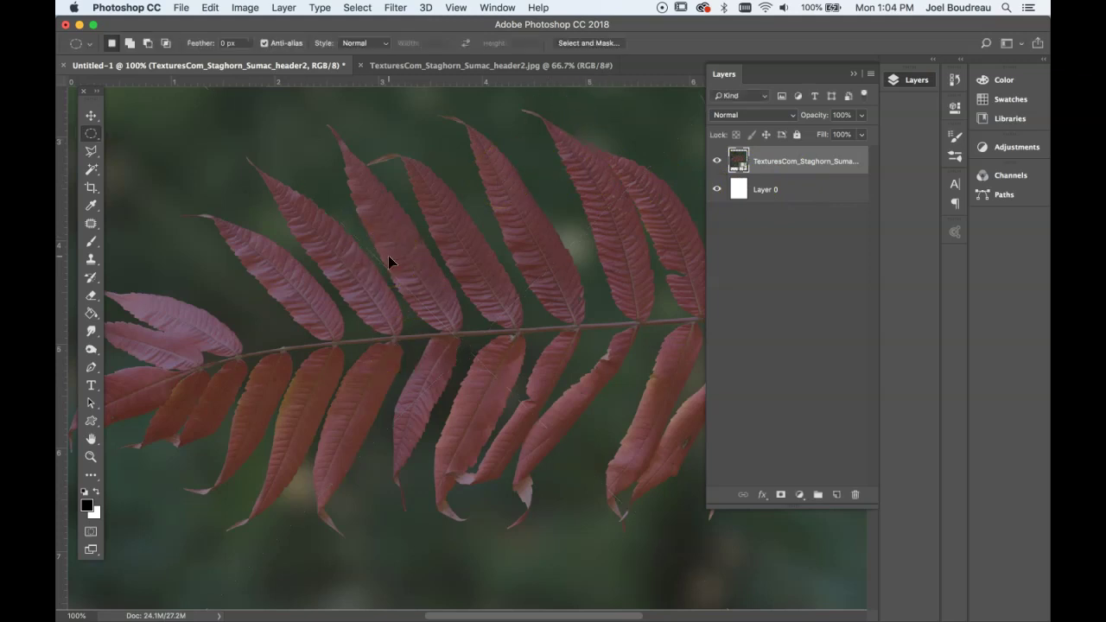
click(395, 251)
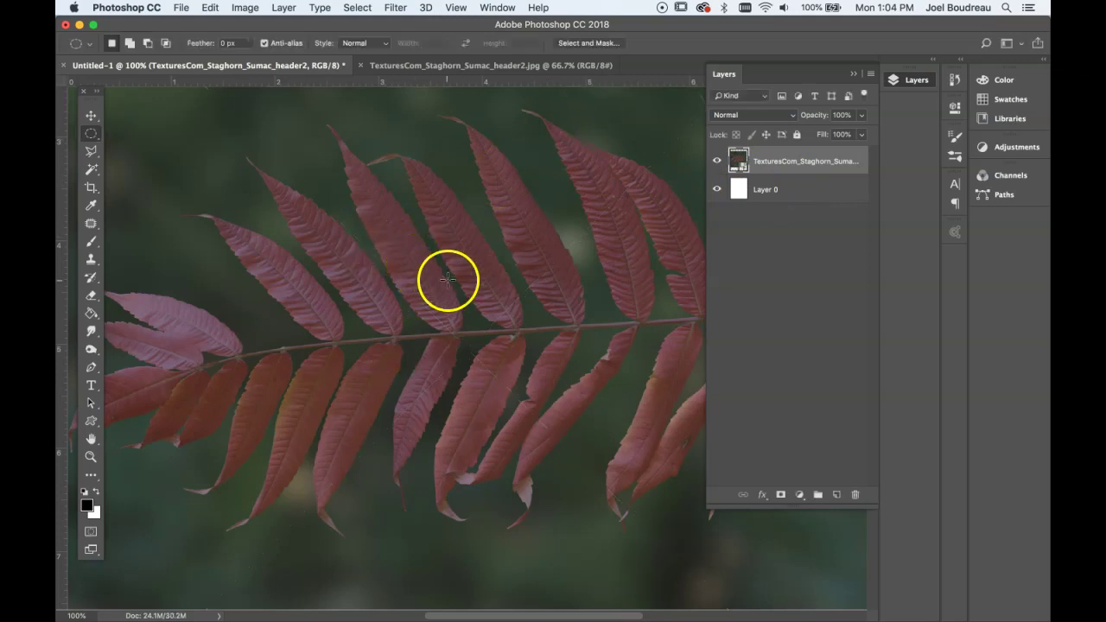
Step: Rasterize the placed TexturesCom_Staghorn_Sumac_header2 smart object layer
mouse_move(738, 189)
mouse_down()
mouse_move(723, 184)
mouse_move(753, 168)
mouse_move(736, 164)
mouse_move(740, 178)
mouse_move(743, 169)
mouse_up()
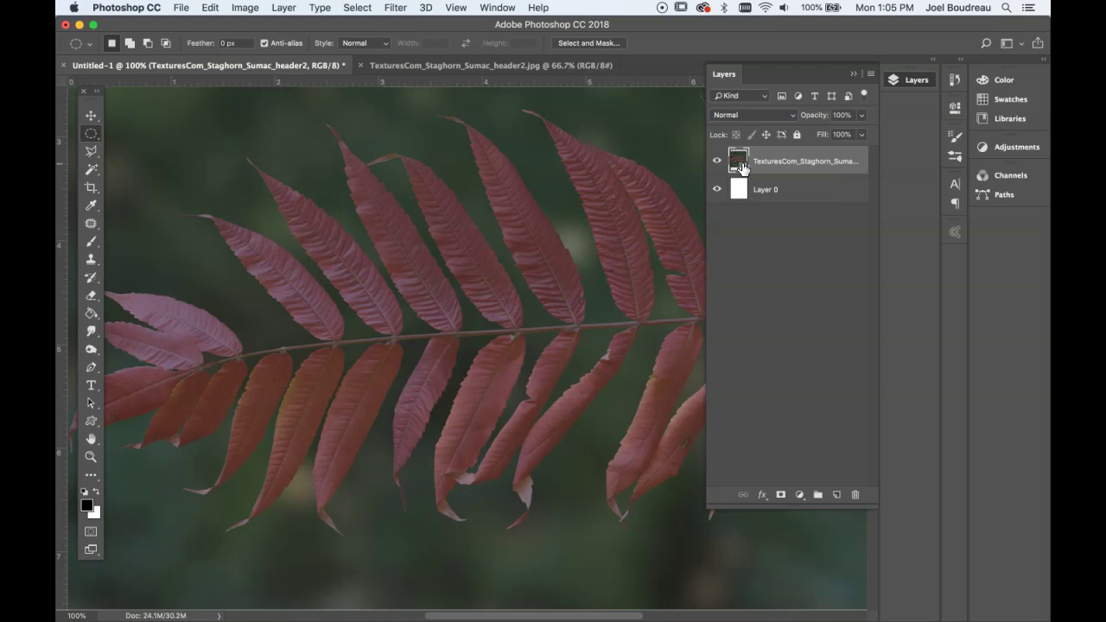
click(741, 167)
mouse_move(787, 174)
mouse_down()
mouse_move(796, 170)
mouse_move(716, 173)
mouse_move(780, 164)
mouse_up()
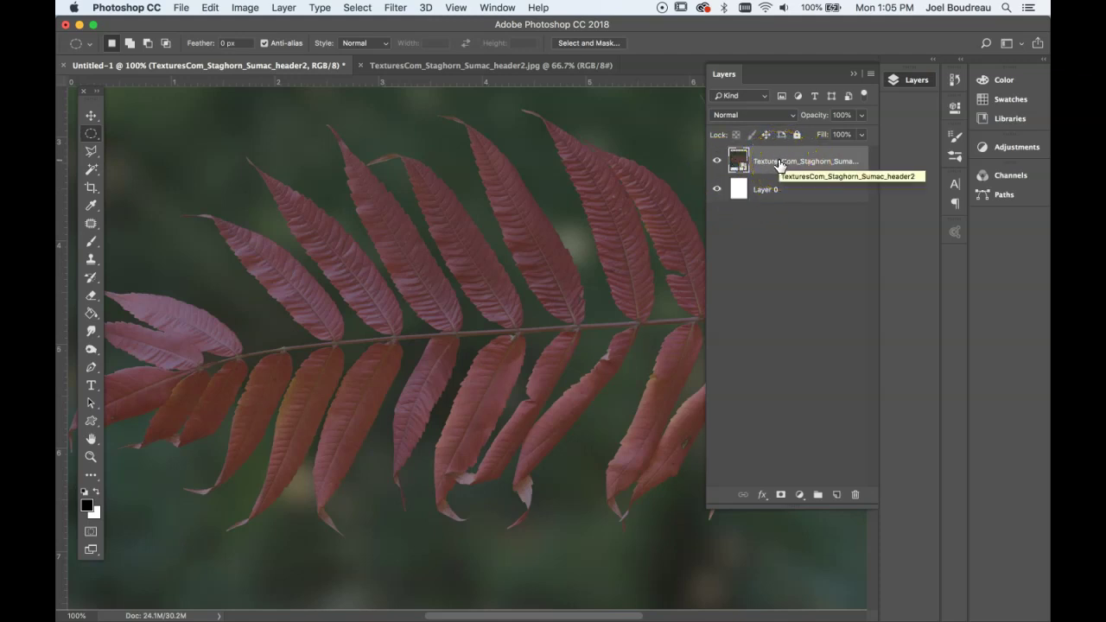
click(777, 164)
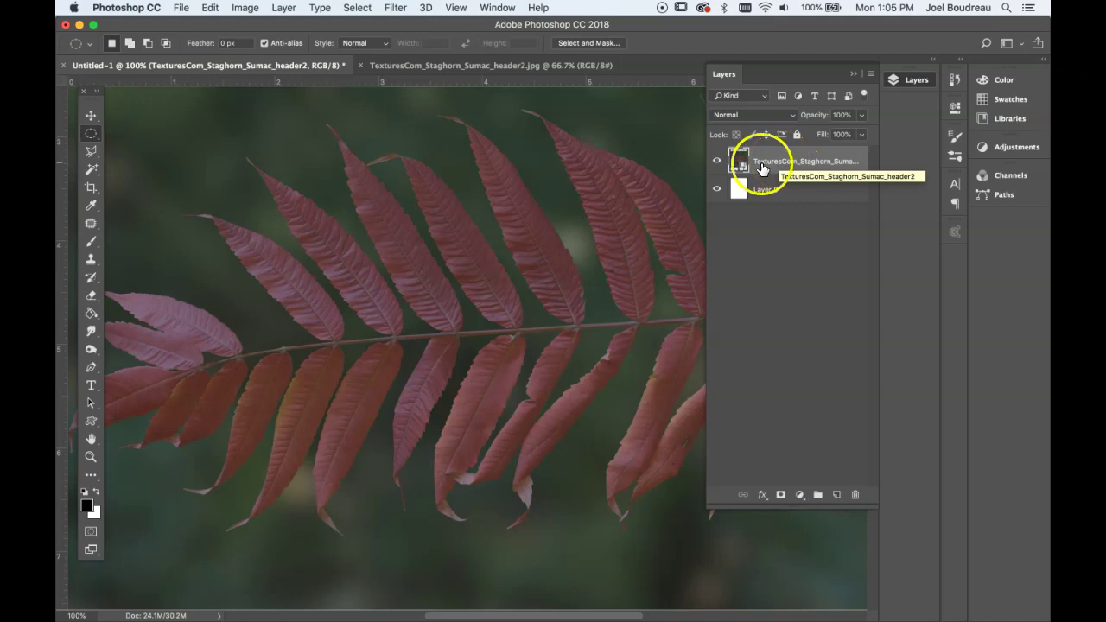
right_click(787, 161)
drag(787, 161, 823, 263)
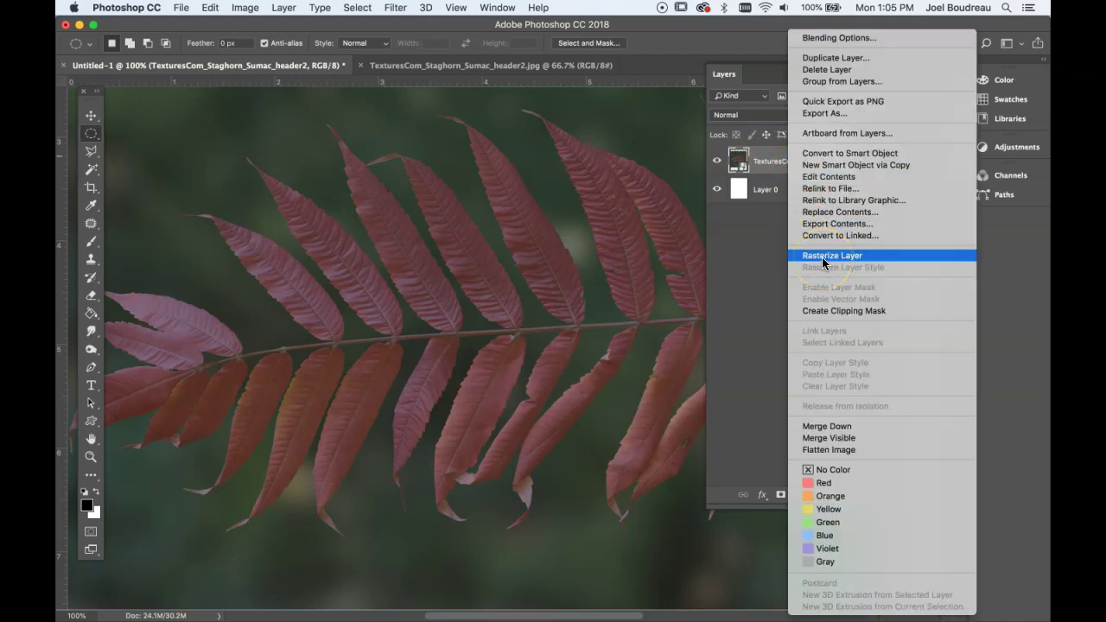
click(823, 262)
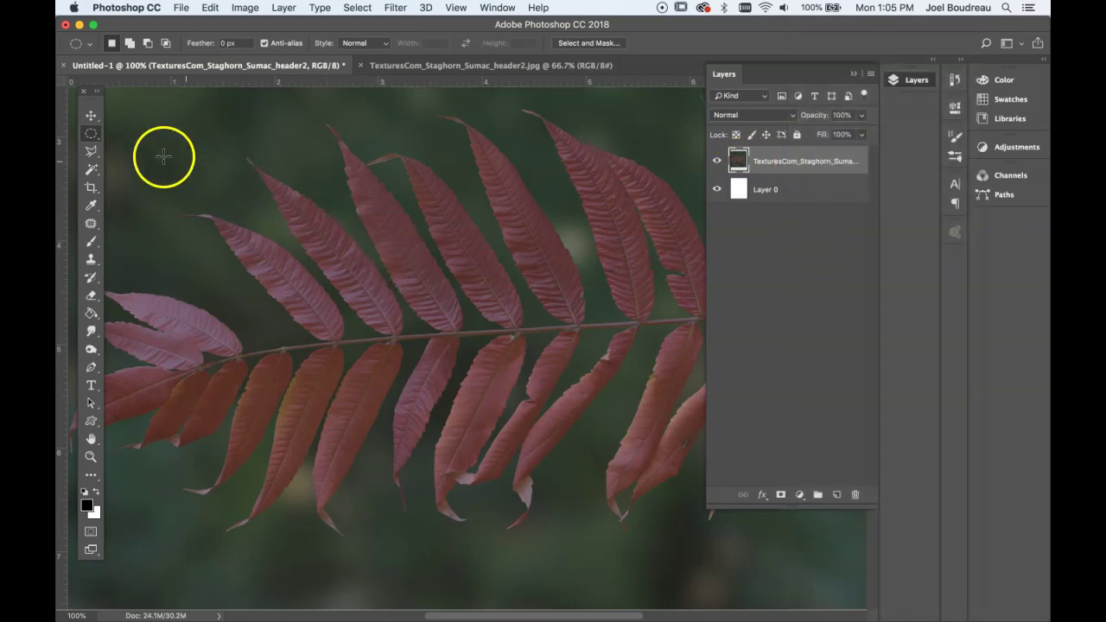
Step: Delete a large elliptical area from the middle of the sumac layer and undo the deletion
drag(279, 184, 568, 447)
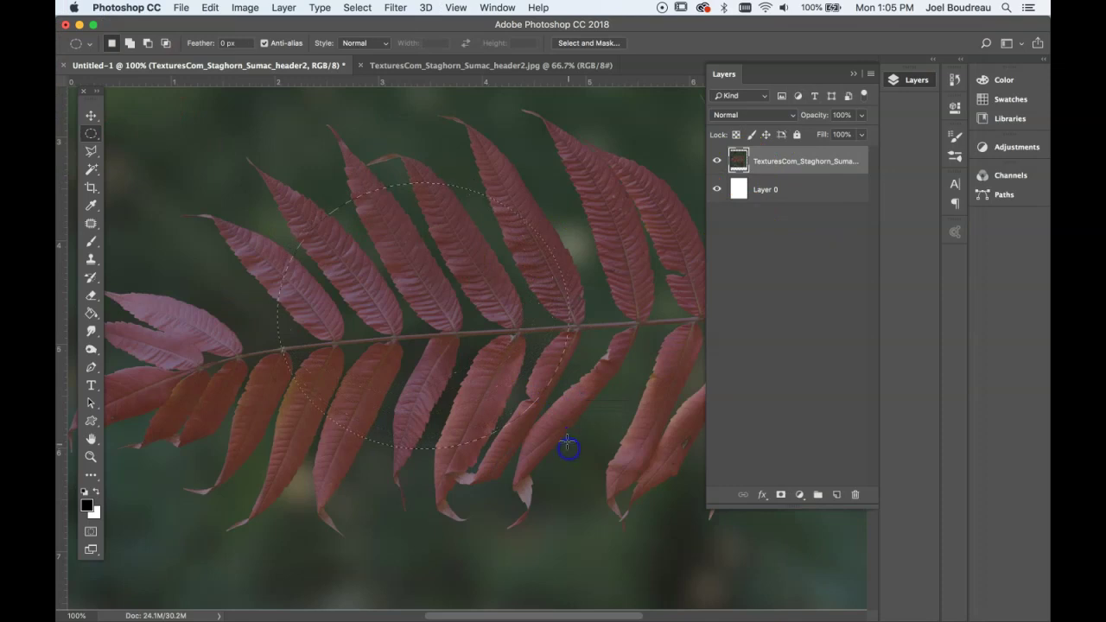
key(Delete)
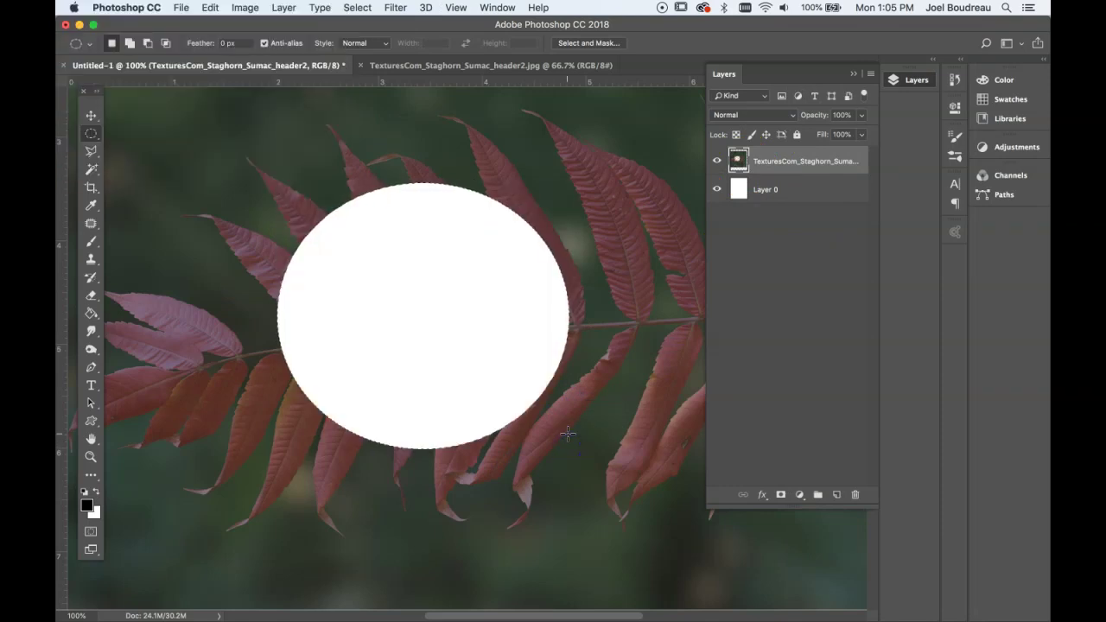
key(cmd+z)
click(594, 353)
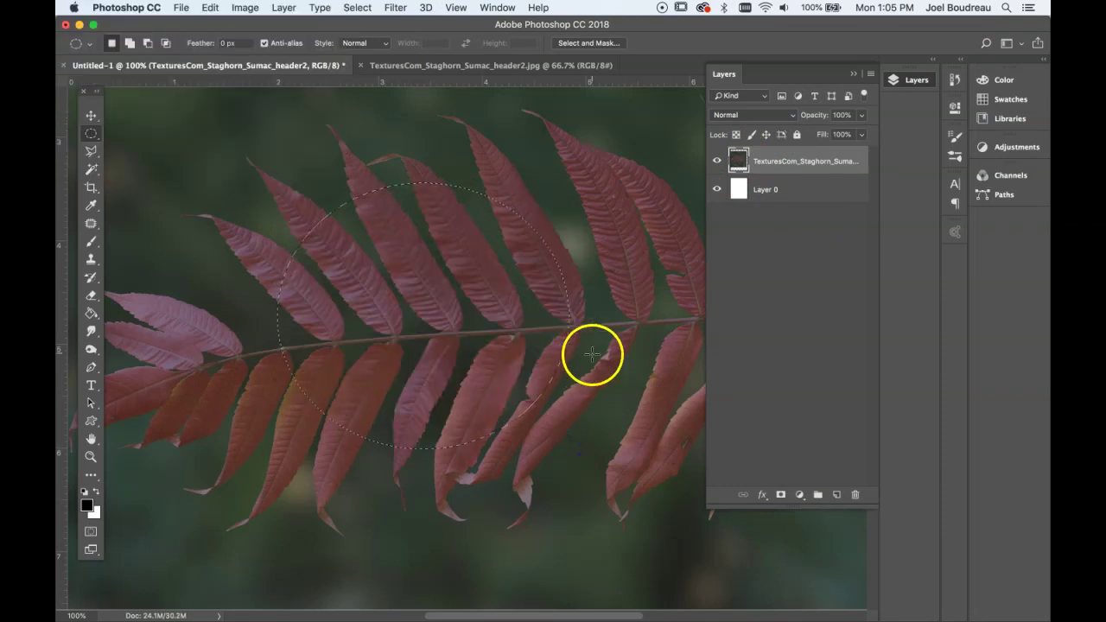